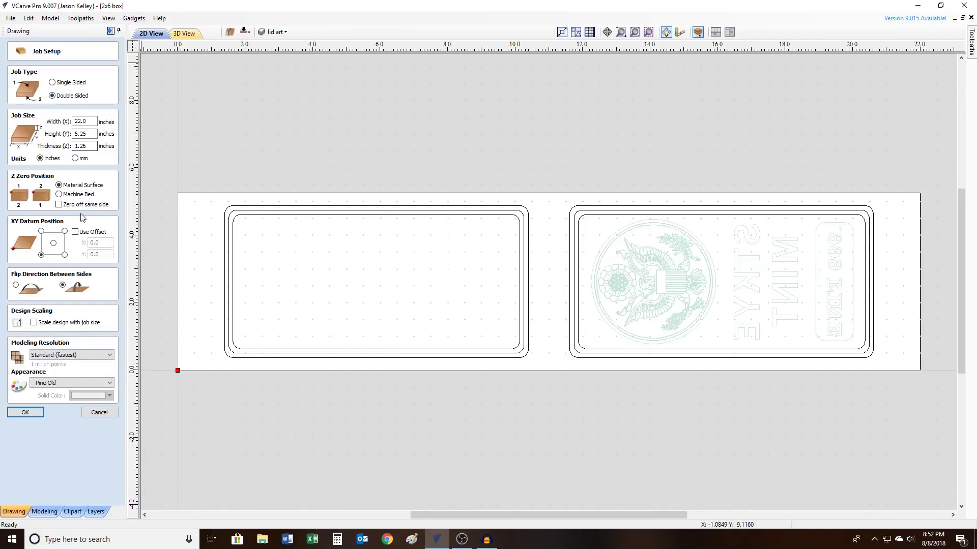
Step: Cancel Job Setup, leaving the double-sided 22.0 x 5.25 x 1.26 inch job unchanged
left_click(98, 413)
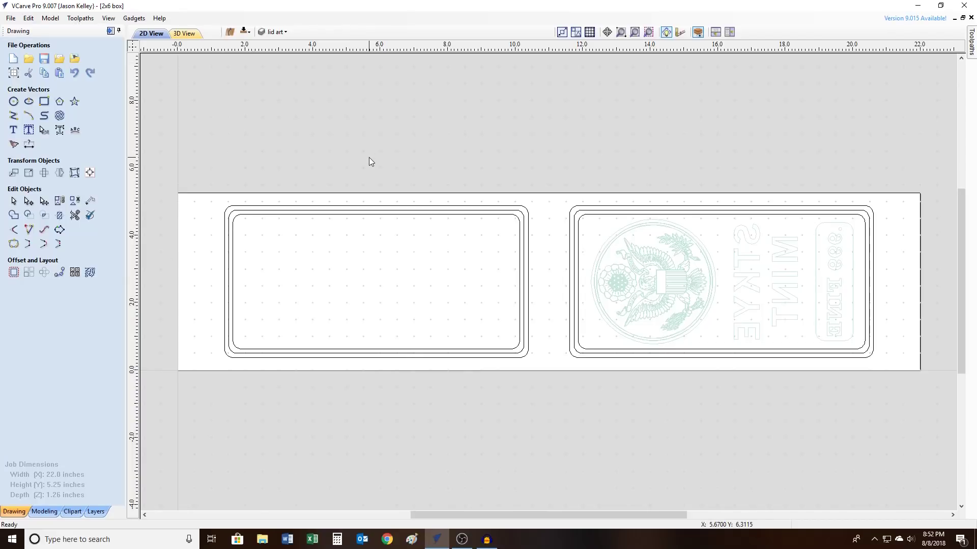
Step: Select the left box's outer, middle and inner outlines in turn
left_click(382, 206)
left_click(383, 210)
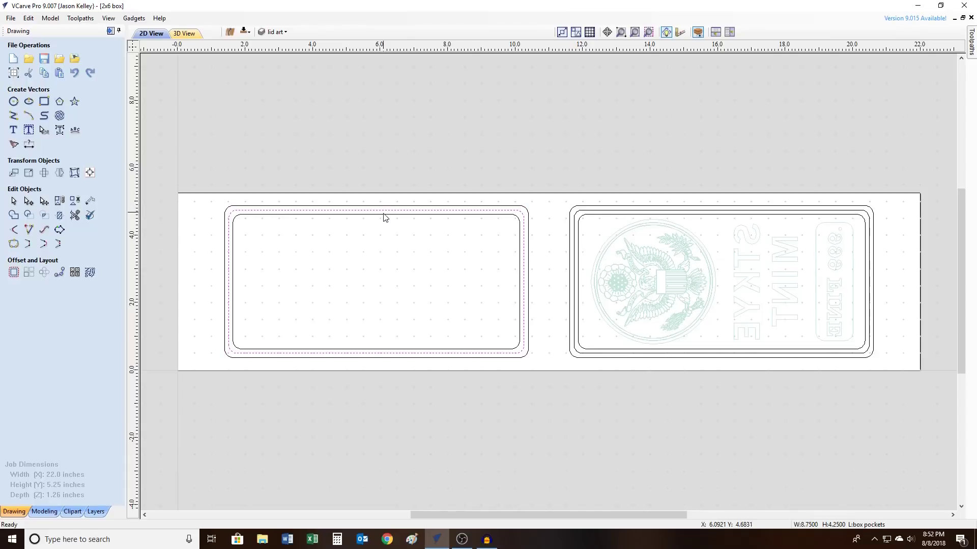
left_click(383, 215)
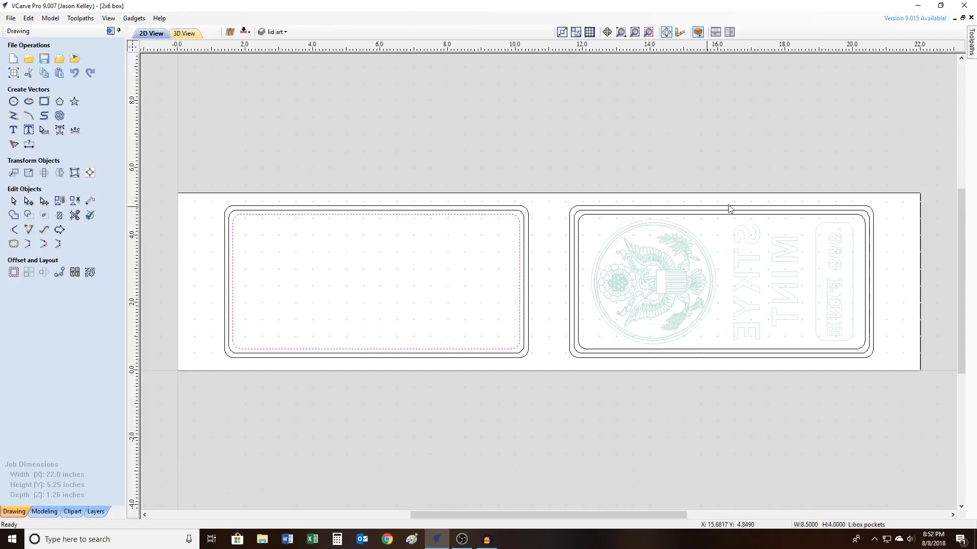
Step: Clear the selection and tick the left lip .25 toolpath in the Toolpaths list
left_click(473, 230)
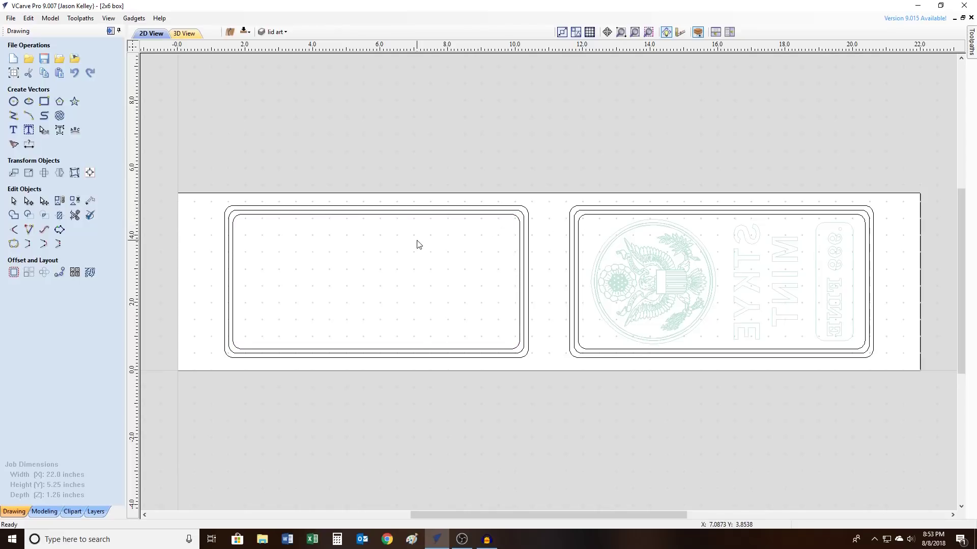
left_click(971, 44)
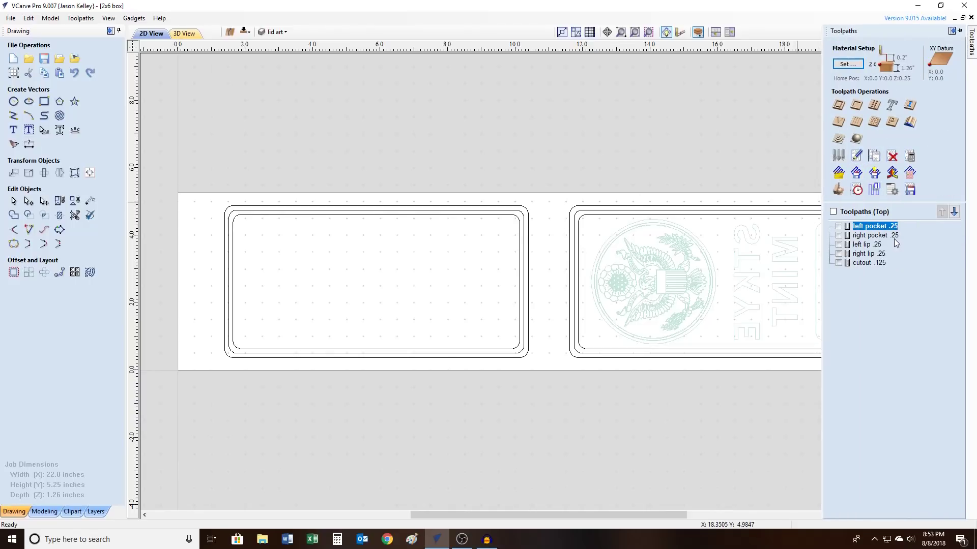
left_click(839, 245)
Step: Review left lip .25's 0.25-inch outside profile settings, then also show right lip .25
double_click(867, 245)
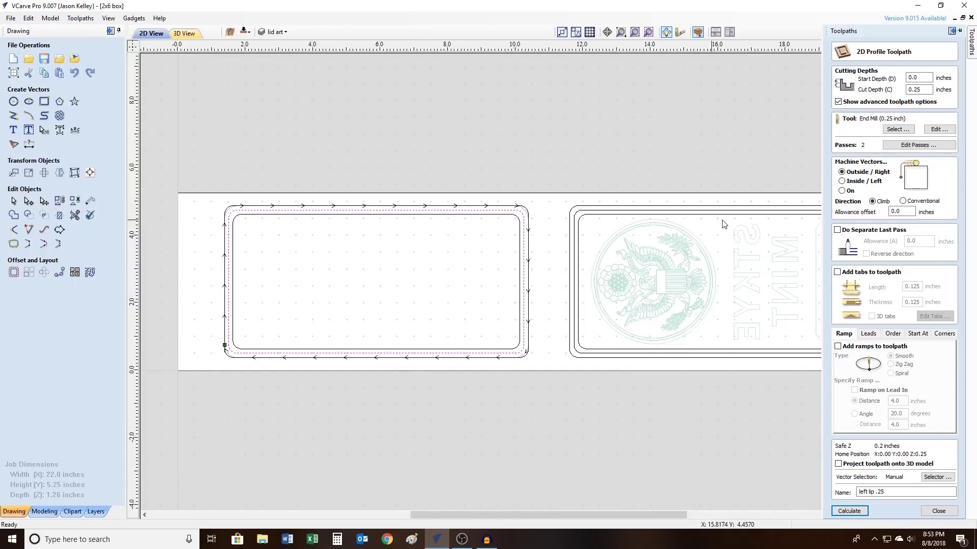
left_click(935, 510)
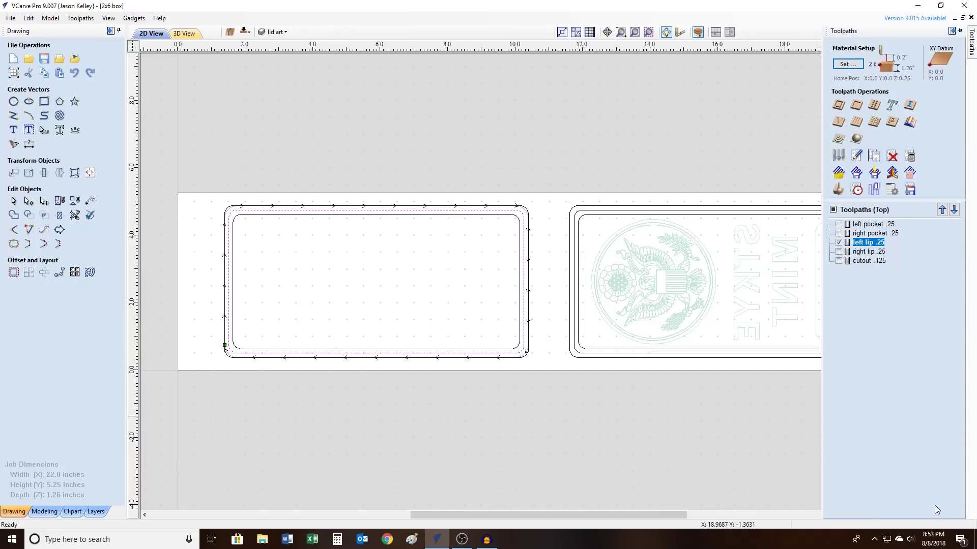
left_click(839, 251)
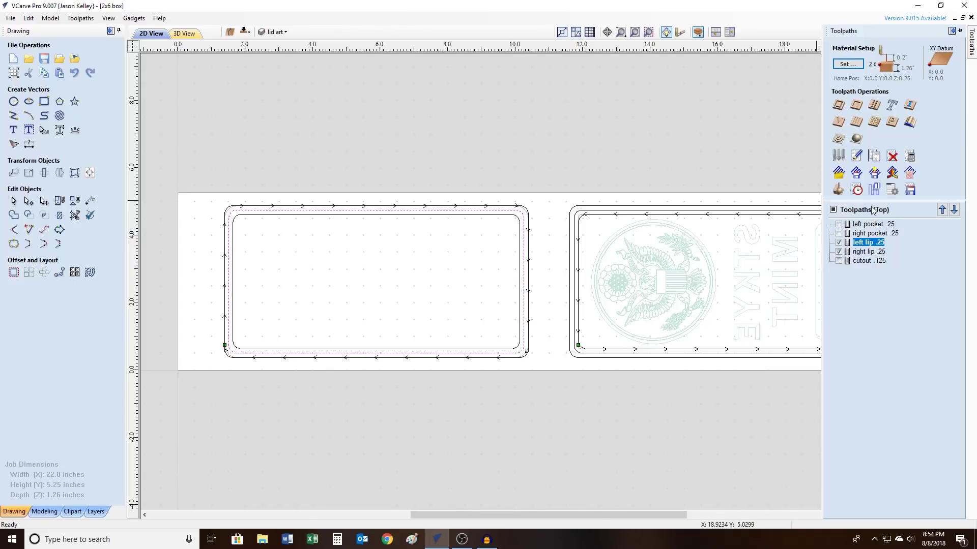
Step: Hide both lip .25 toolpaths and preview the uncut Pine Old board in 3D
left_click(839, 243)
left_click(838, 252)
left_click(837, 190)
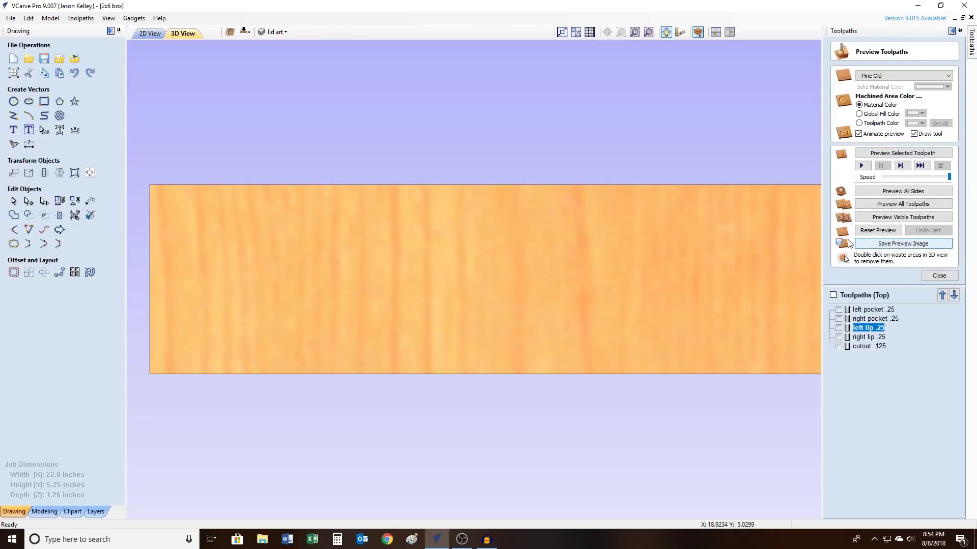
Step: Simulate both pocket .25 and lip .25 toolpaths, then re-run the simulation with only the lips
left_click(838, 328)
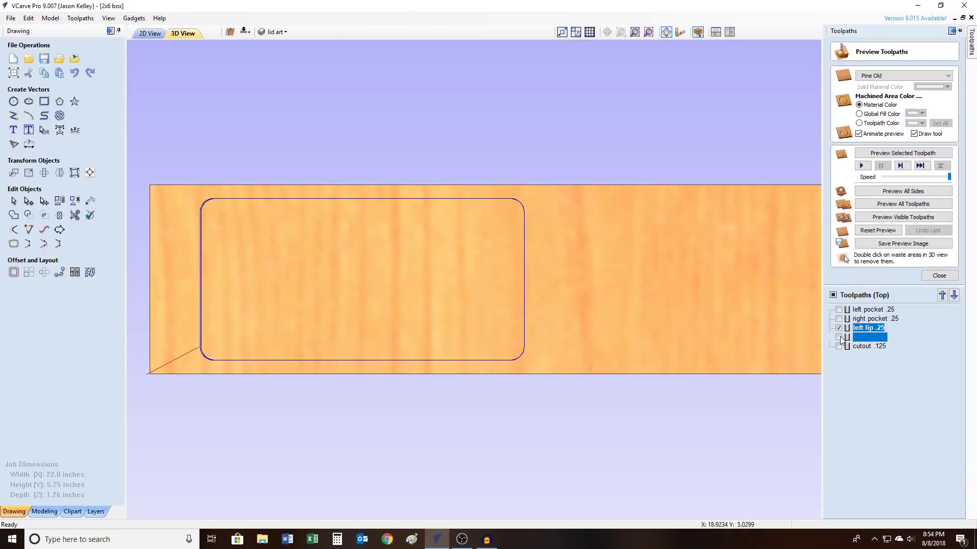
left_click(838, 337)
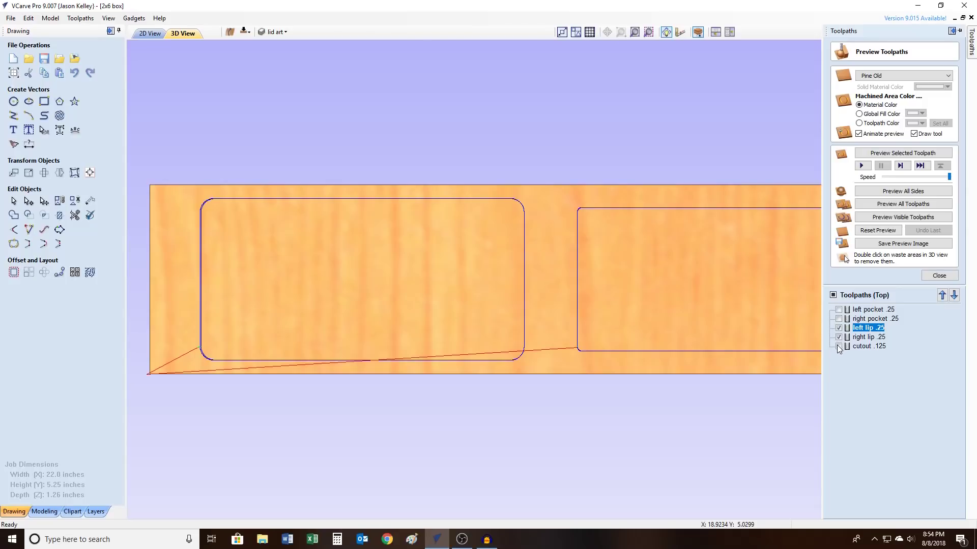
left_click(839, 318)
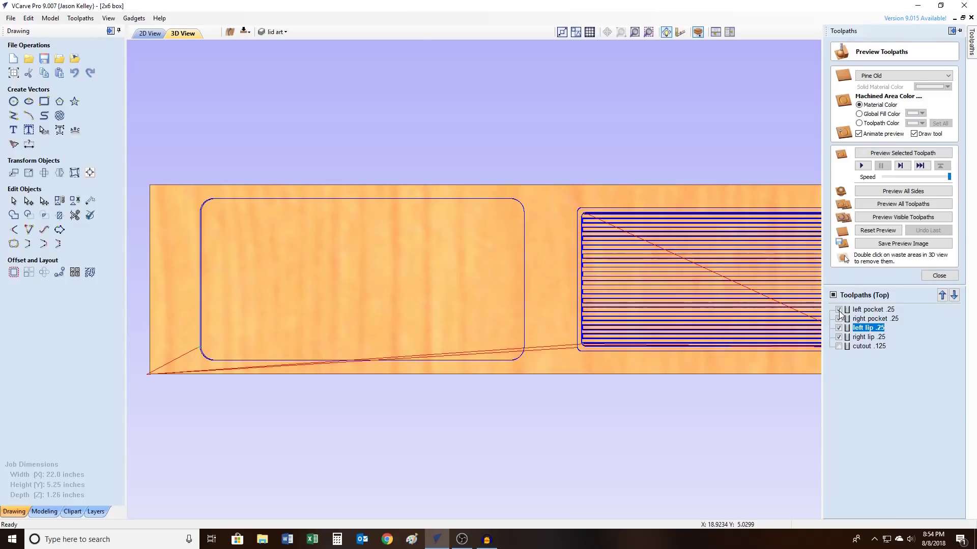
left_click(839, 309)
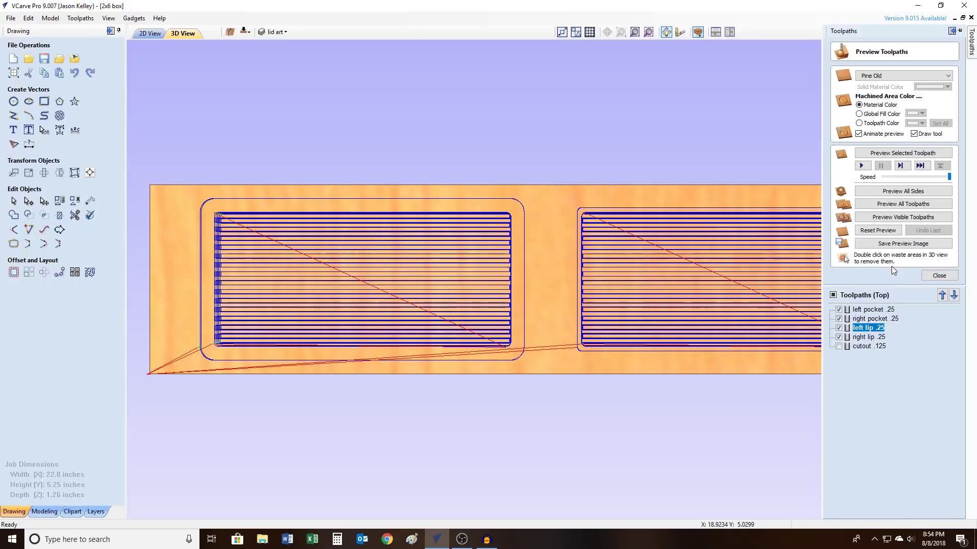
left_click(904, 216)
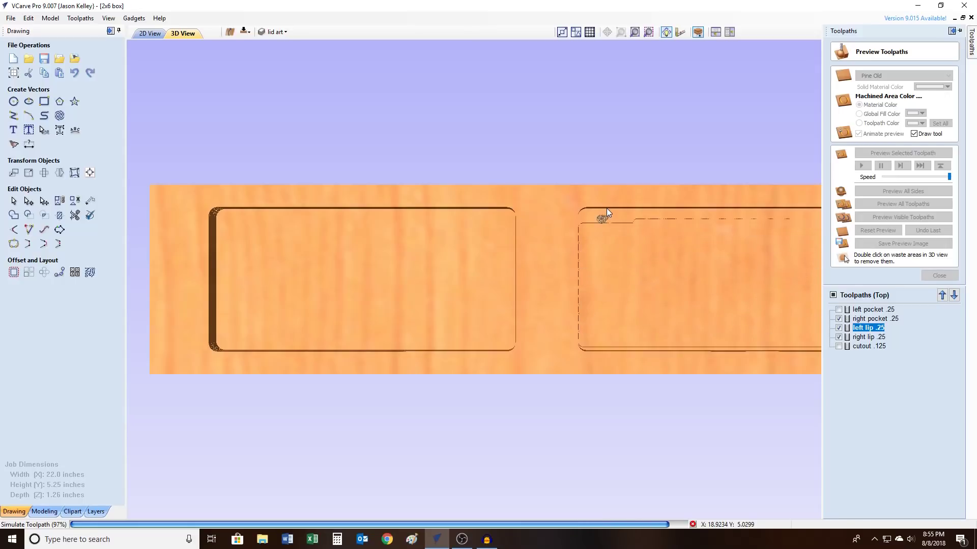
left_click(838, 318)
left_click(903, 217)
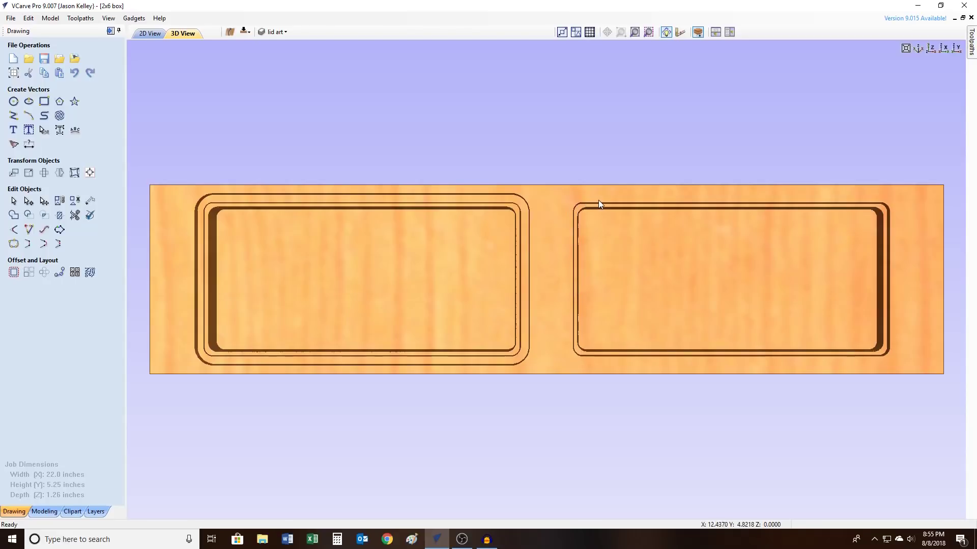
Step: Orbit the 3D board to see the stepped lip rims from the front and lower angle
left_click_drag(545, 300, 542, 171)
left_click_drag(544, 288, 540, 369)
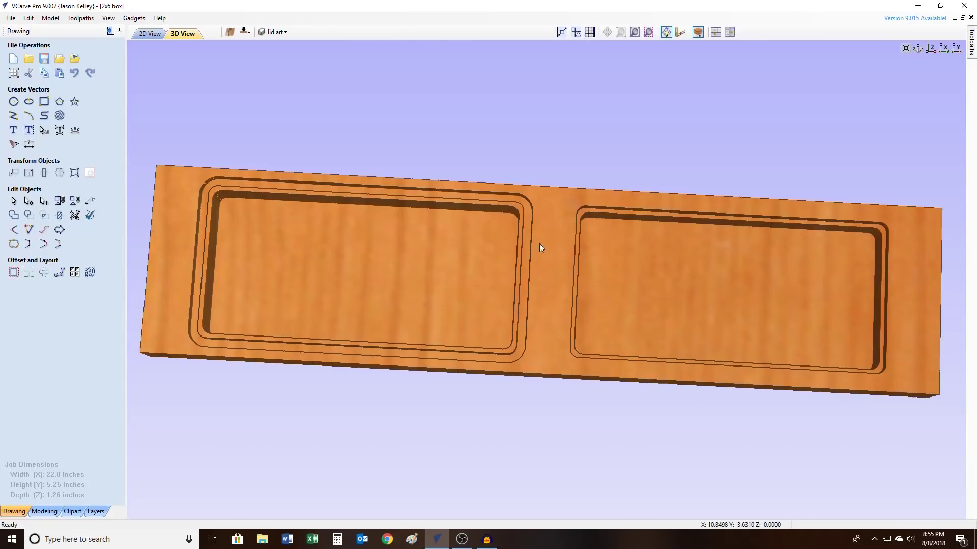
mouse_move(971, 53)
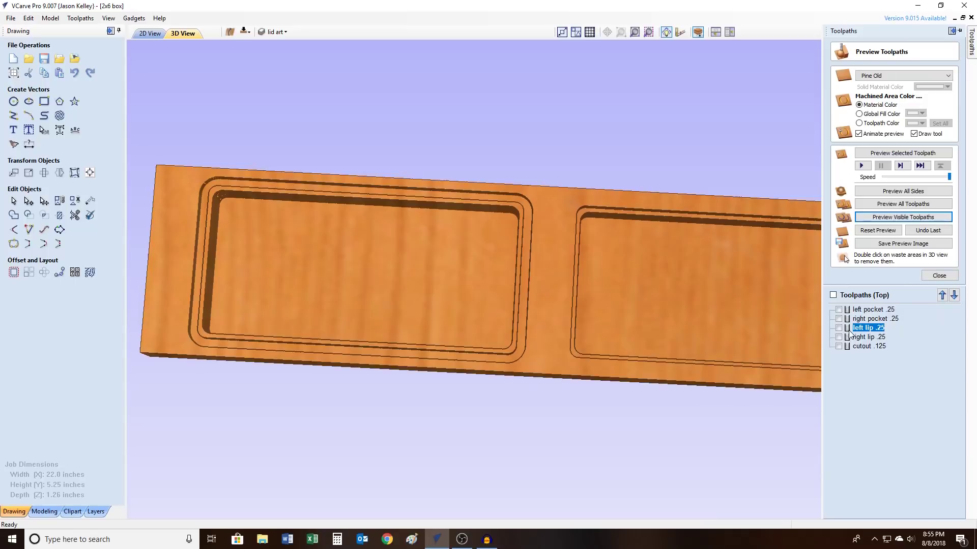
Step: Preview the cutout .125 toolpath so channels cut around both box outlines
left_click(839, 346)
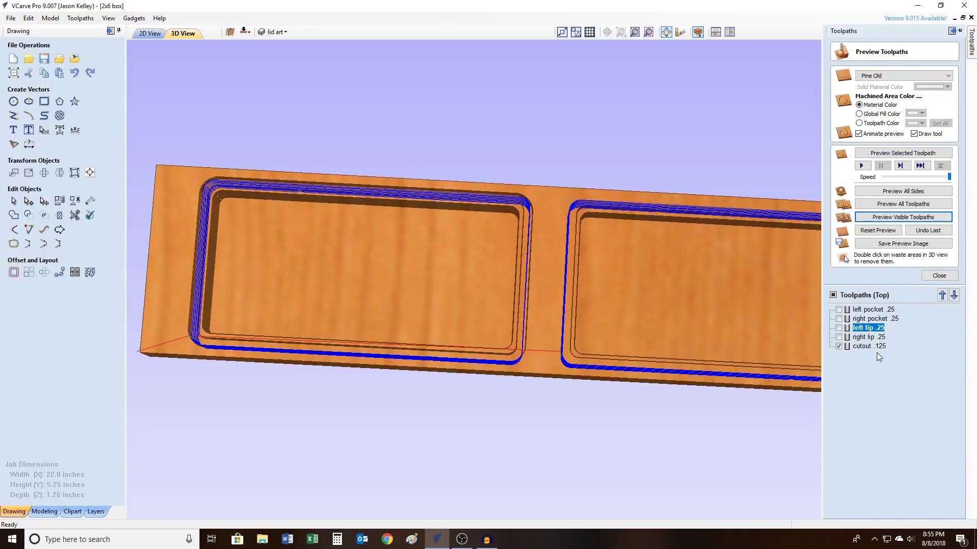
left_click(902, 152)
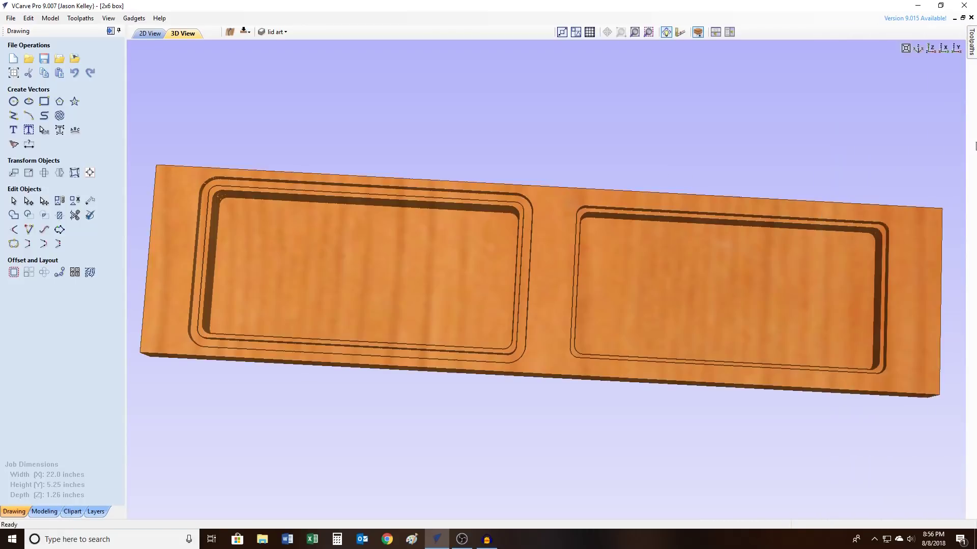
mouse_move(972, 51)
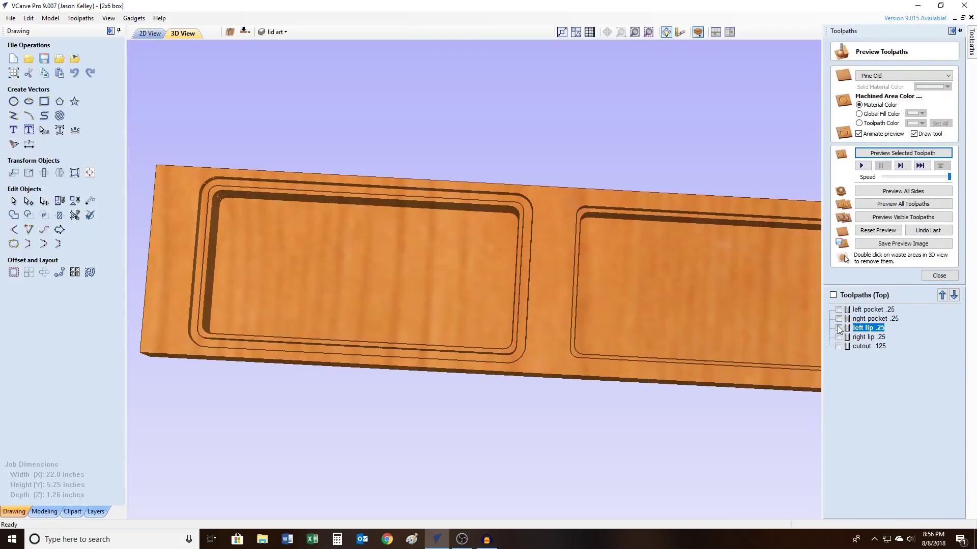
left_click(838, 346)
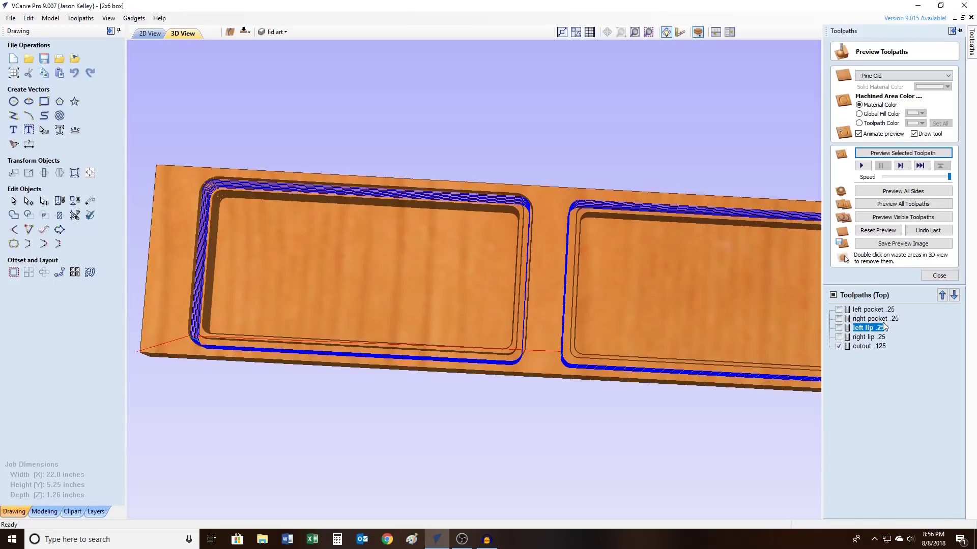
left_click(894, 217)
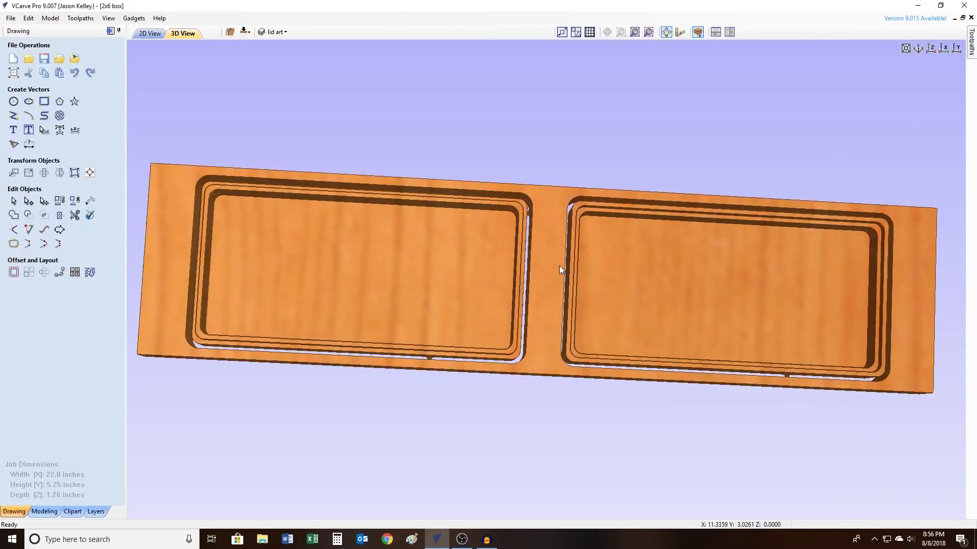
Step: Orbit and tilt the simulated box to a flatter, near top-down view of the pockets
left_click_drag(553, 263, 429, 206)
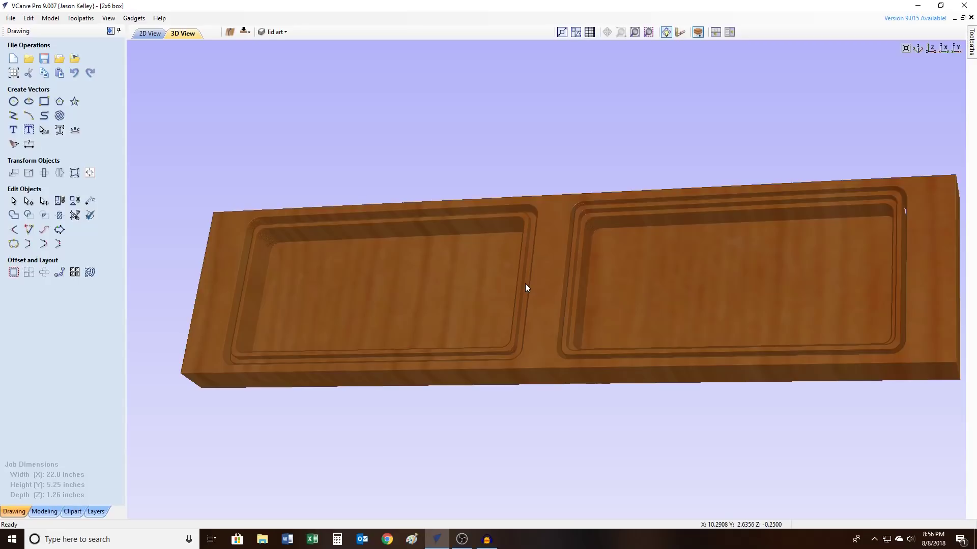
left_click_drag(525, 262, 640, 293)
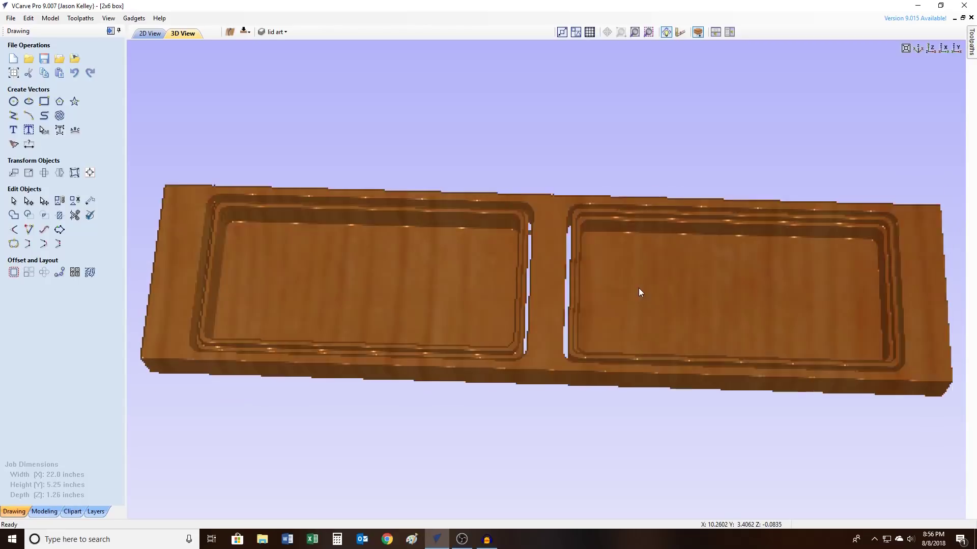
Step: Return to the 2D drawing, deselect, and flip to the bottom side with the STKYE MINT eagle art
left_click(150, 33)
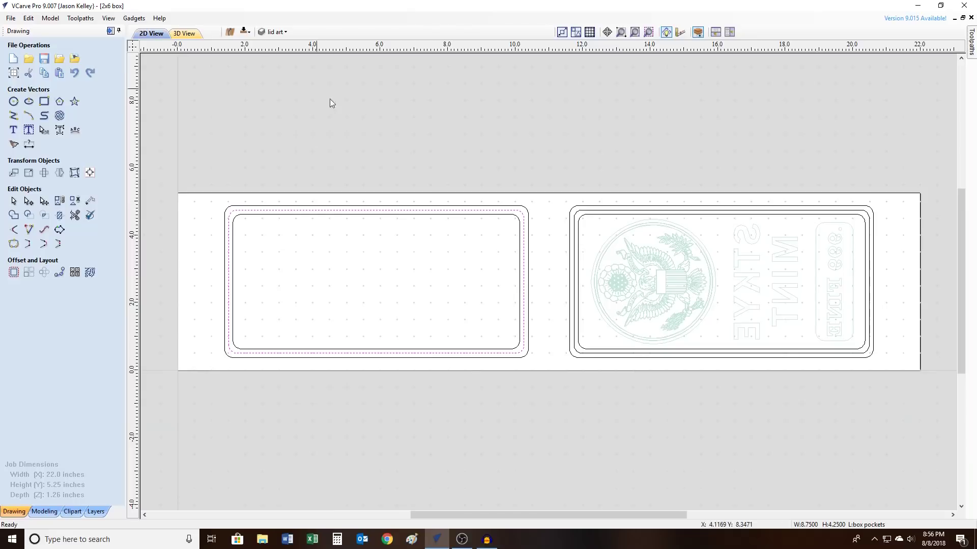
left_click(541, 253)
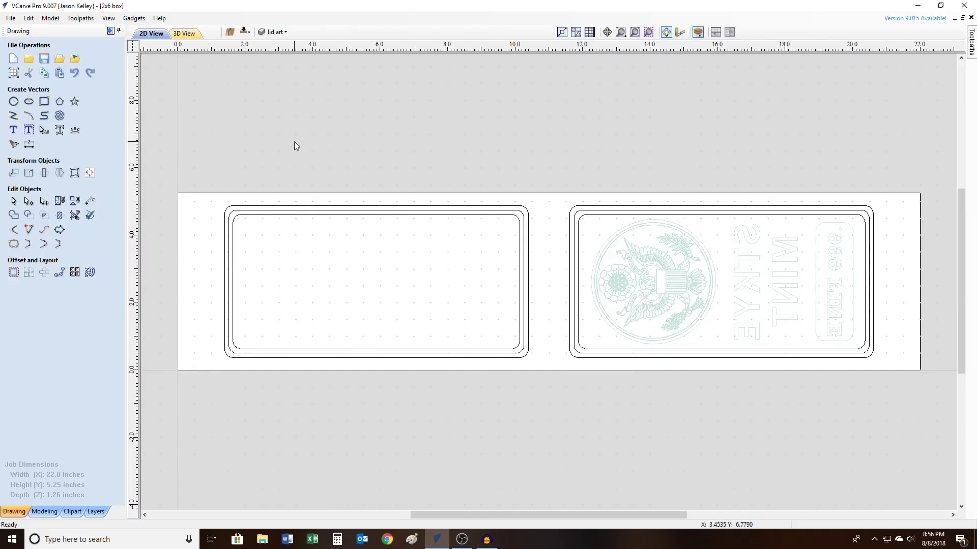
left_click(245, 33)
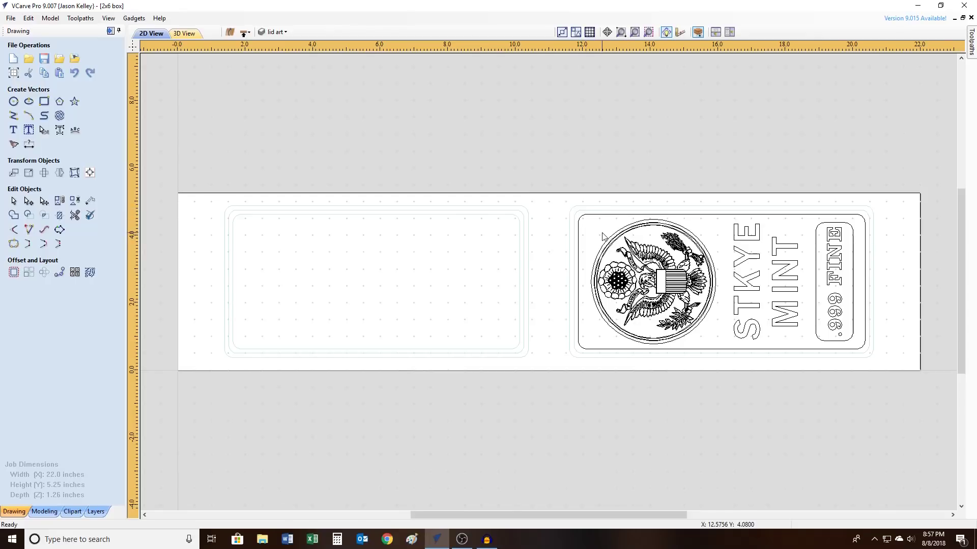
left_click(680, 281)
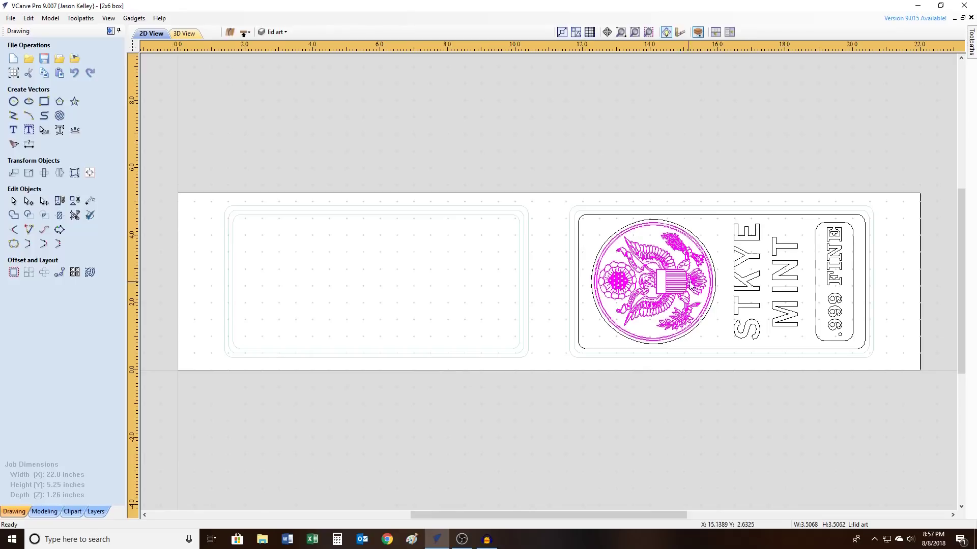
left_click(749, 284)
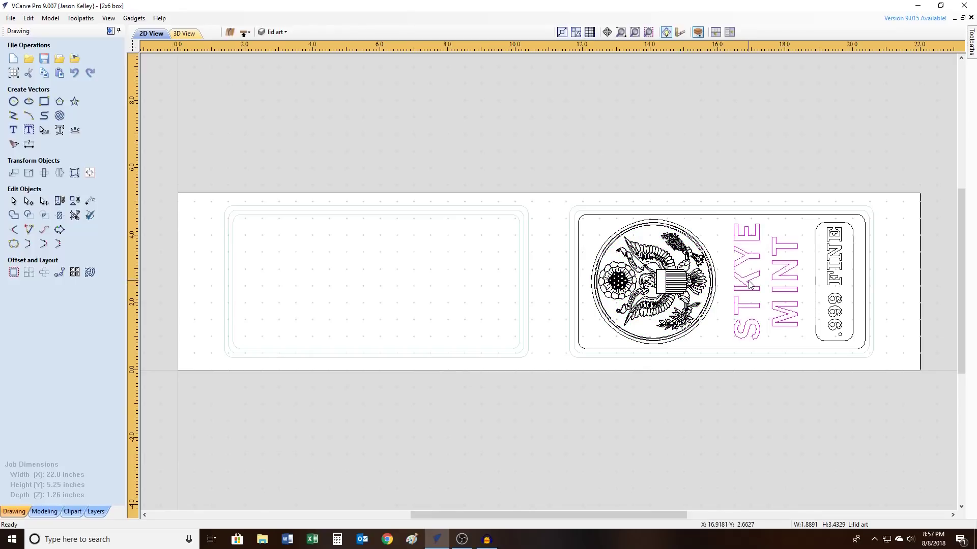
left_click(817, 290)
left_click(715, 294)
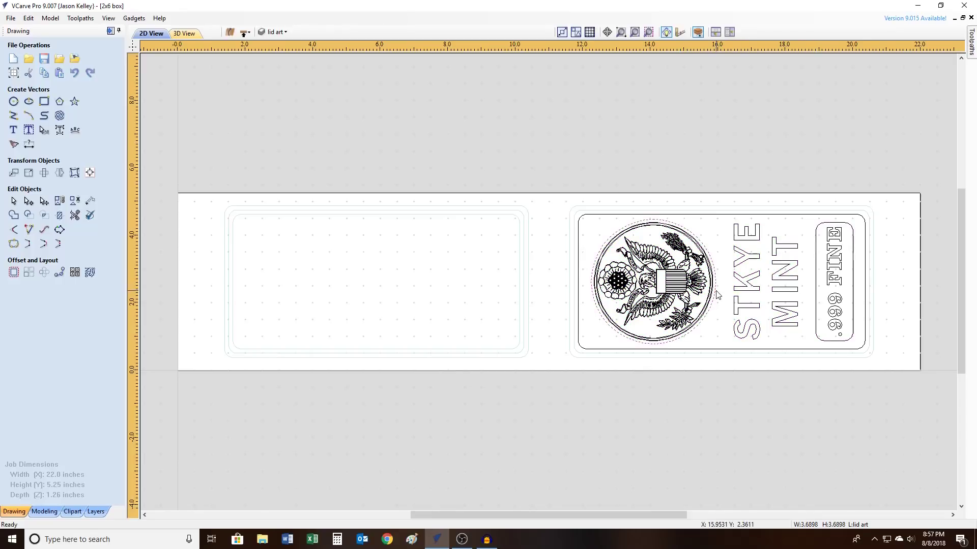
left_click(830, 280)
left_click(806, 249)
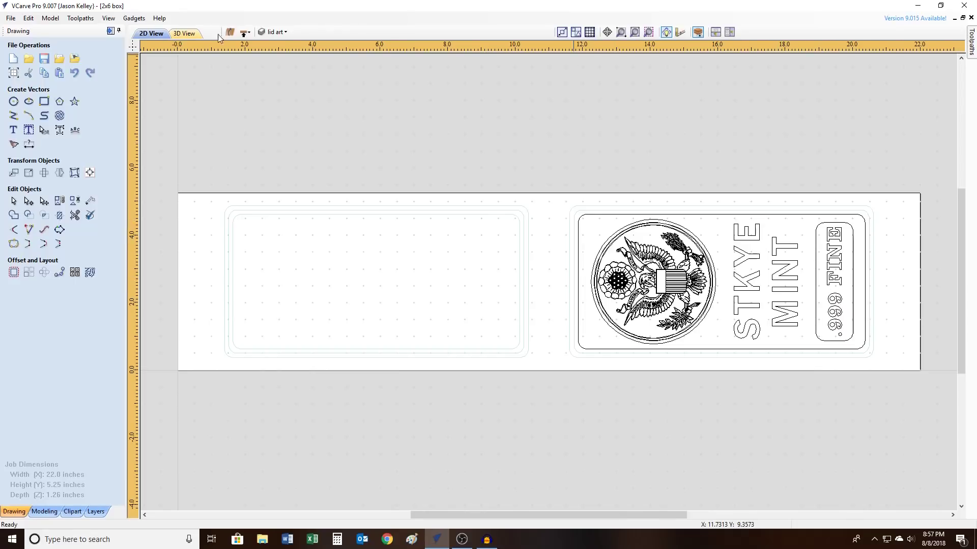
left_click(244, 32)
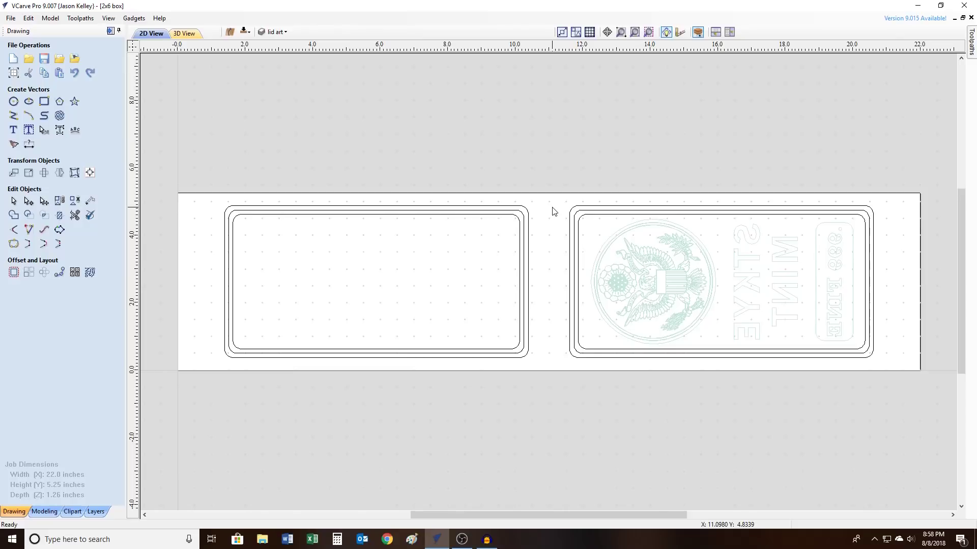
Step: Close the toolpath preview and review Material Setup: 1.26-inch thickness, surface Z zero, 0.2-inch gaps
left_click(971, 42)
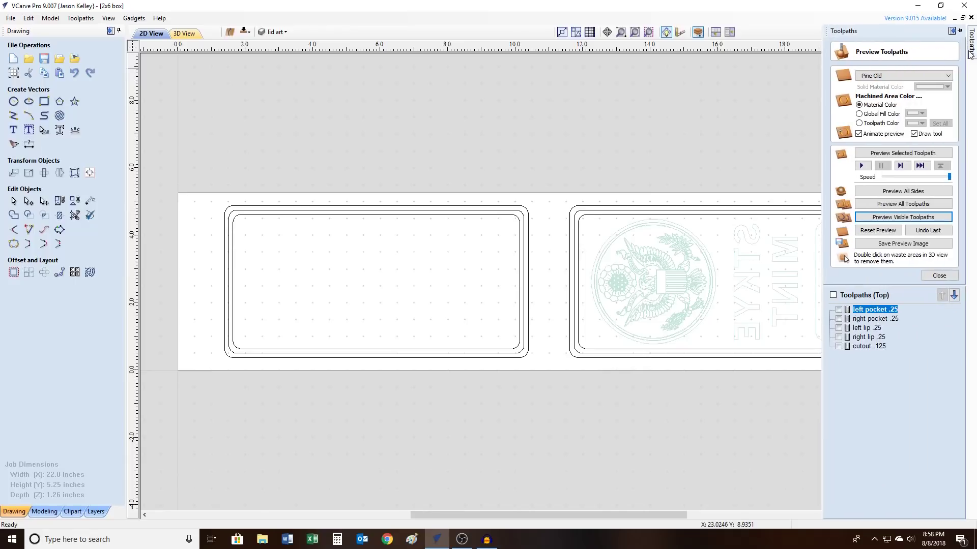
left_click(938, 275)
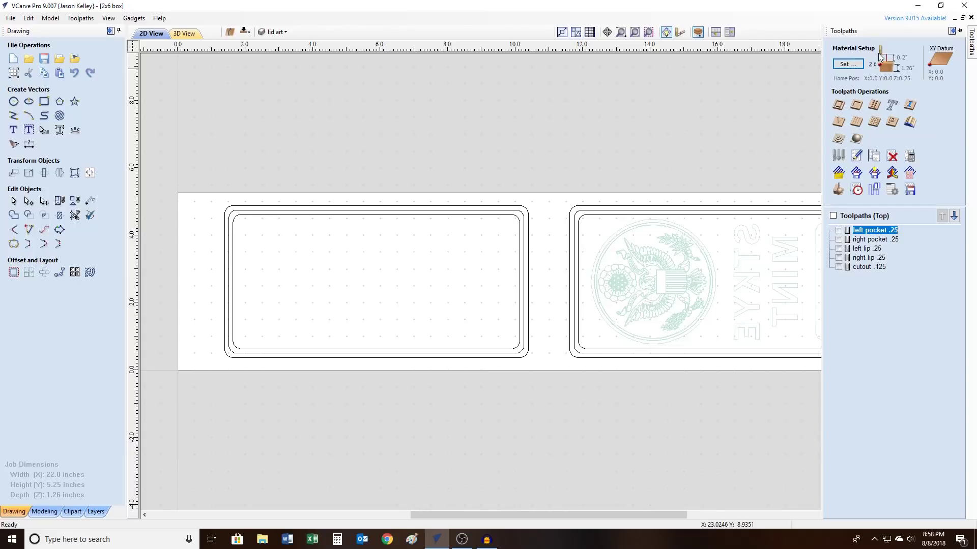
left_click(853, 64)
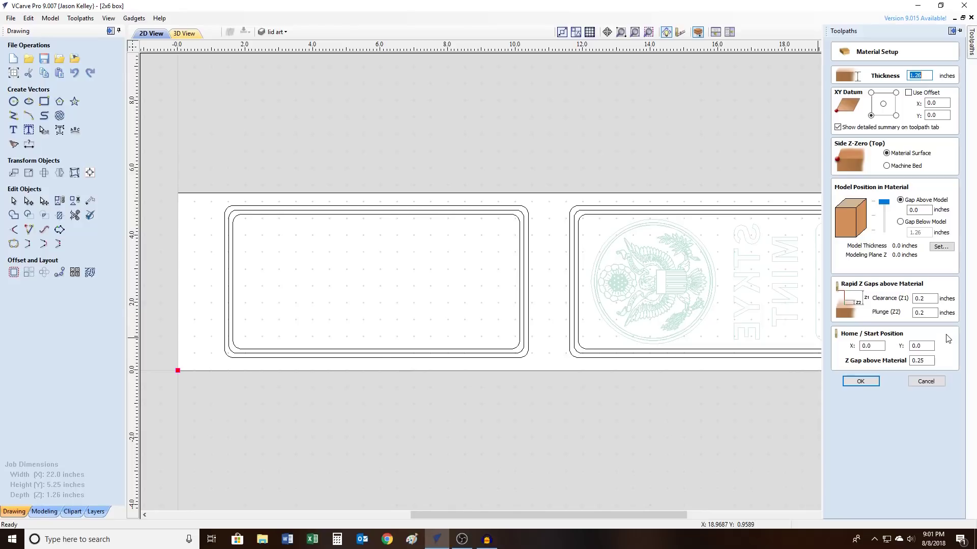
Step: Confirm the 1.26-inch Material Setup with OK, leaving the top-side box drawing in view
left_click(926, 381)
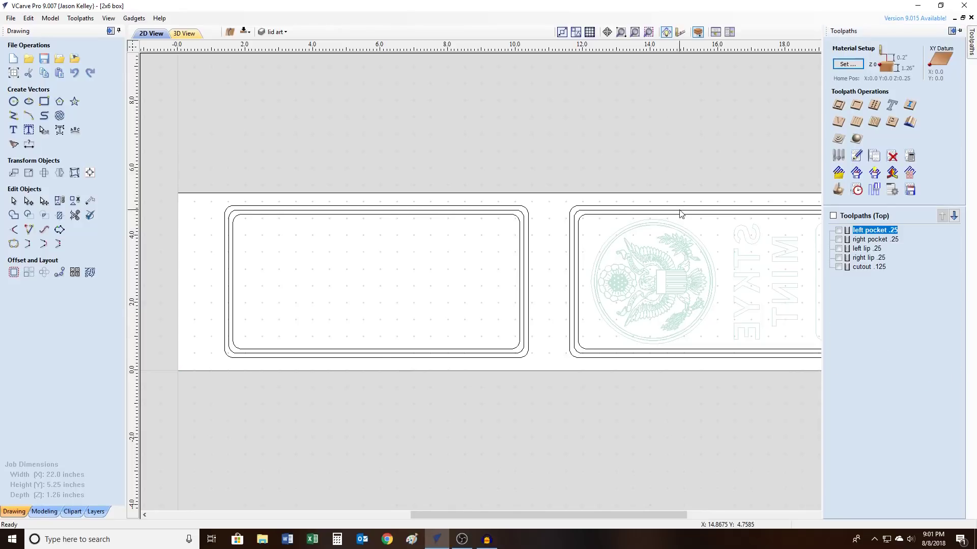